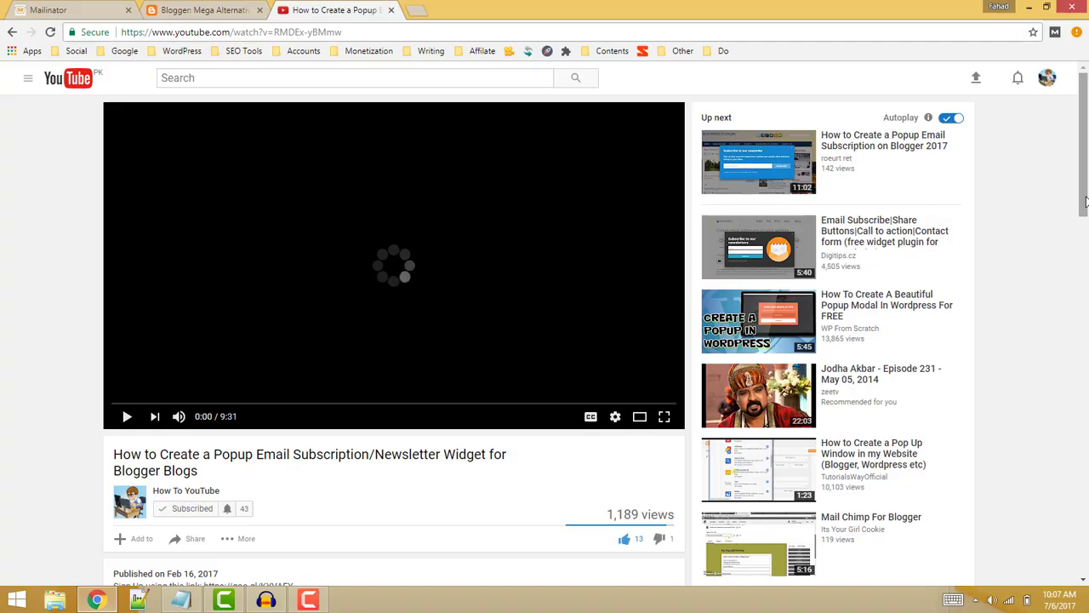
Open the GetSiteControl sign-up link from the video description and sign up for free with the email address
{"action": "left_click_drag", "start_coordinate": [1085, 204], "coordinate": [1085, 279]}
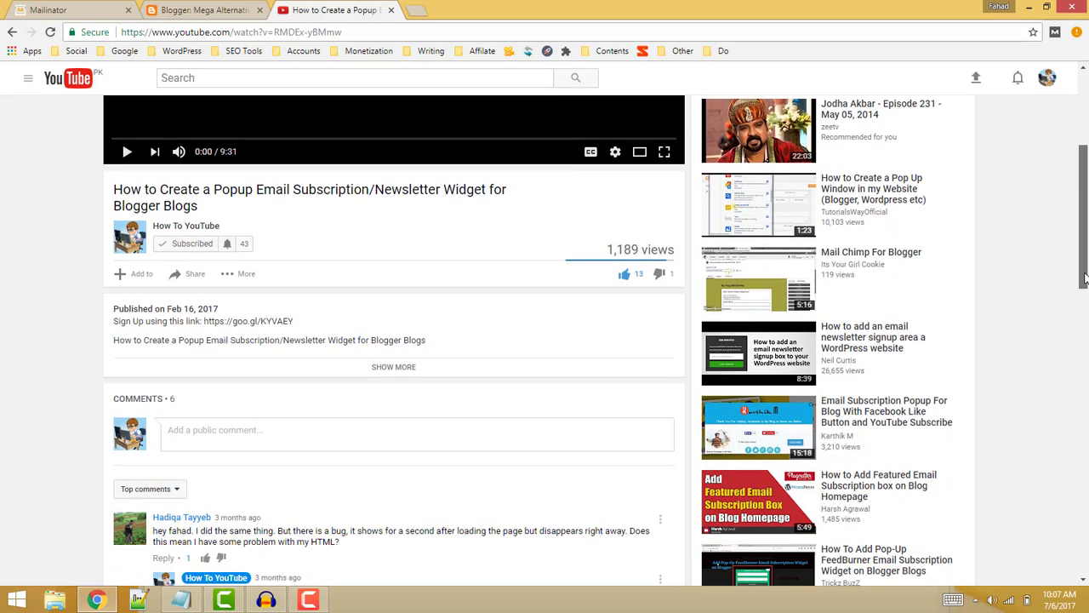
{"action": "left_click", "coordinate": [412, 374]}
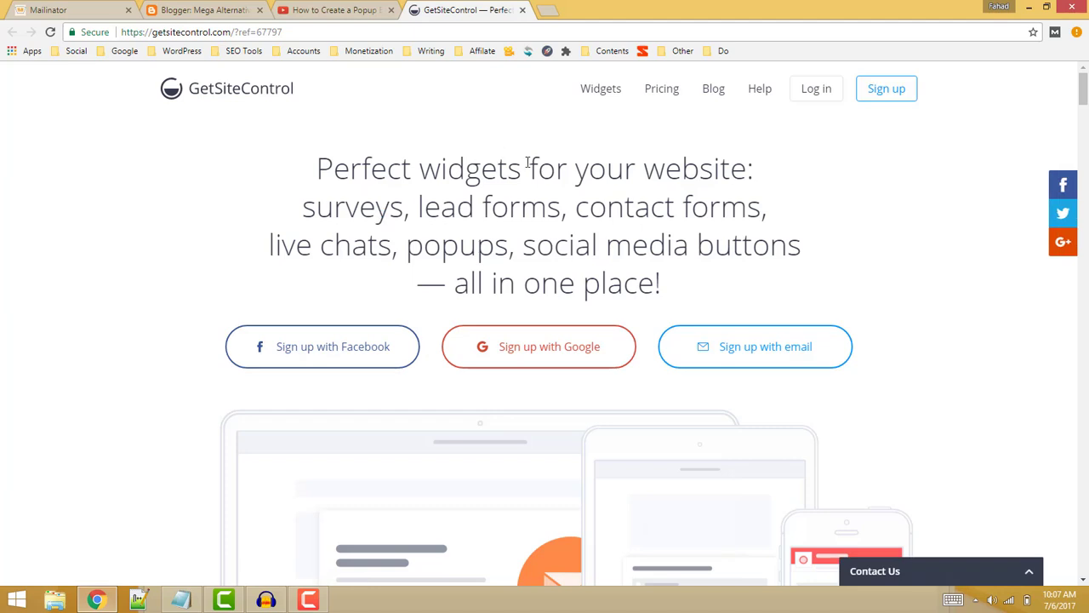
{"action": "left_click", "coordinate": [891, 97]}
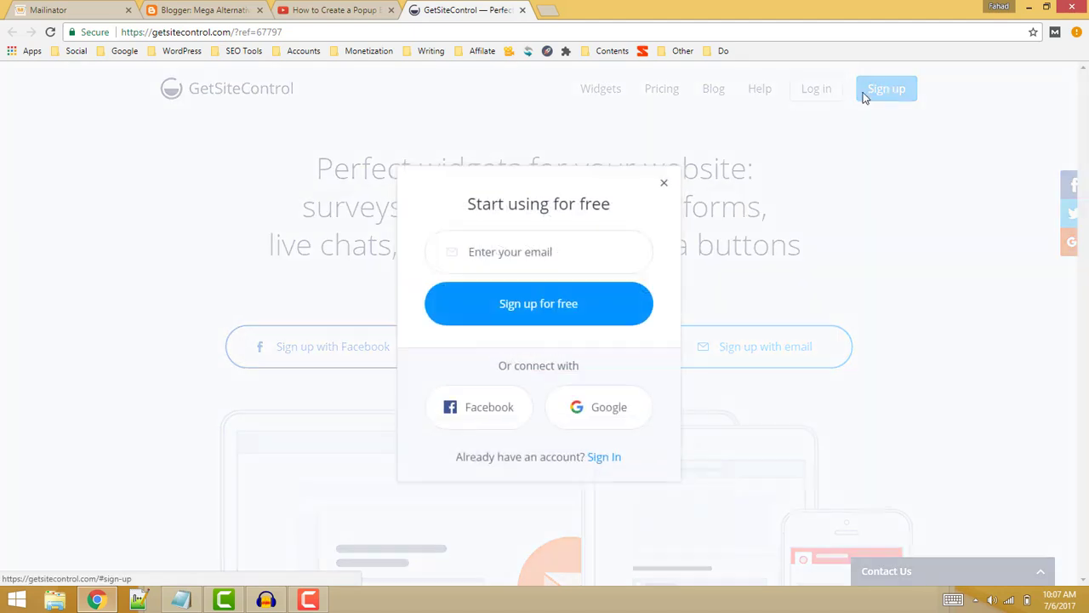
{"action": "left_click", "coordinate": [512, 260]}
{"action": "key", "text": "ctrl+v"}
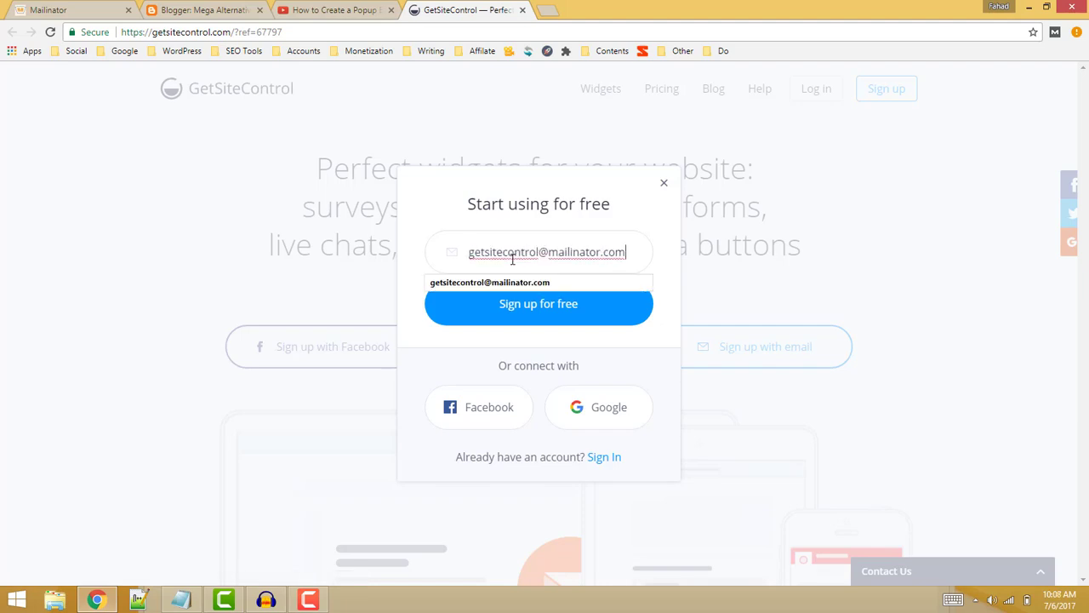
{"action": "left_click", "coordinate": [537, 308]}
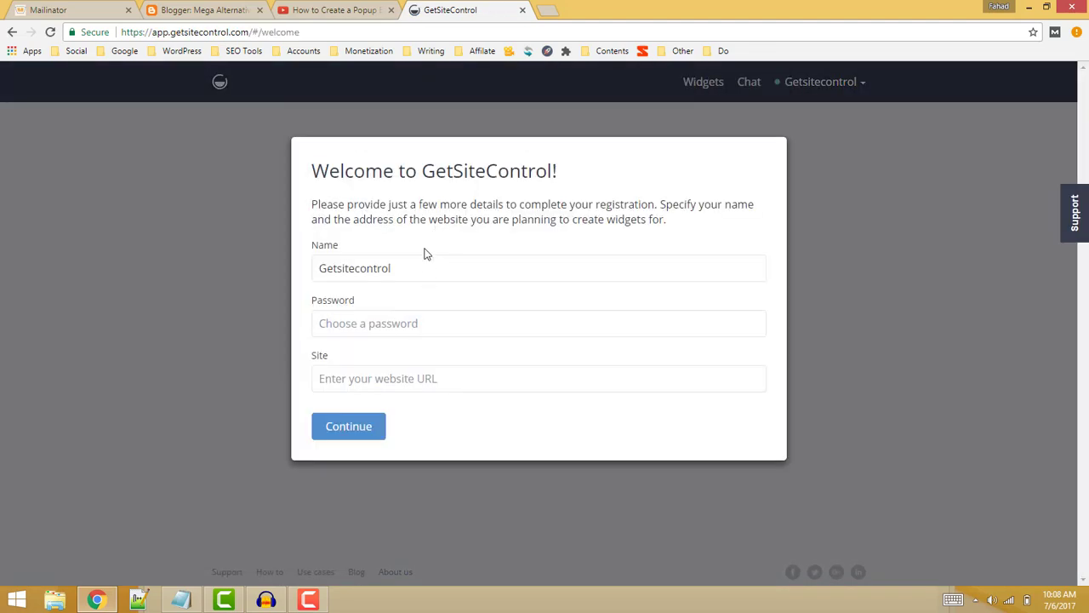
{"action": "left_click", "coordinate": [414, 266]}
{"action": "left_click", "coordinate": [381, 323]}
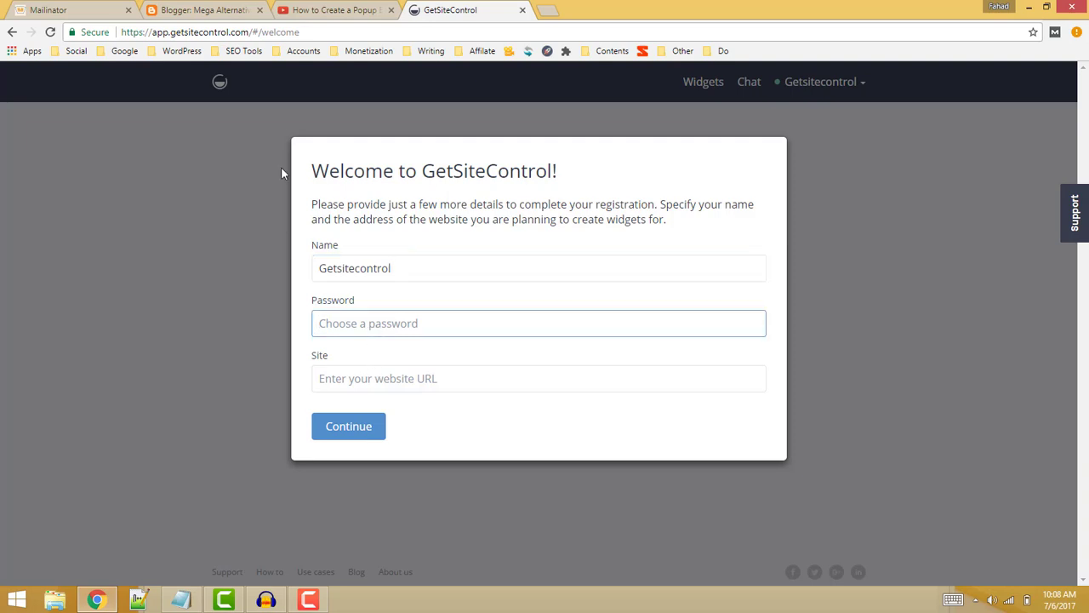
{"action": "left_click", "coordinate": [203, 9]}
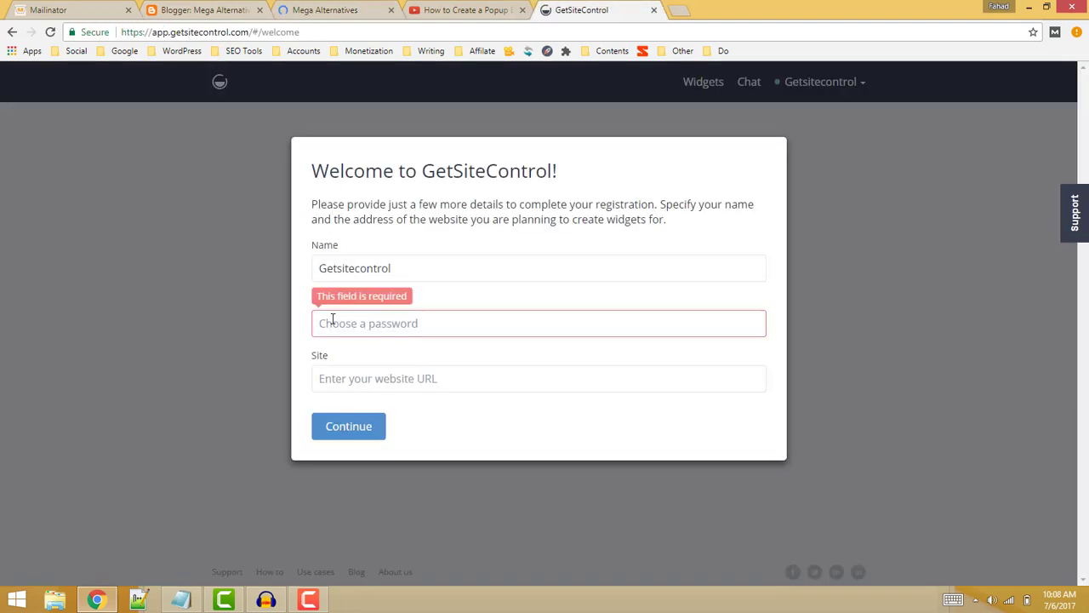
{"action": "key", "text": "ctrl+v"}
{"action": "key", "text": "Tab"}
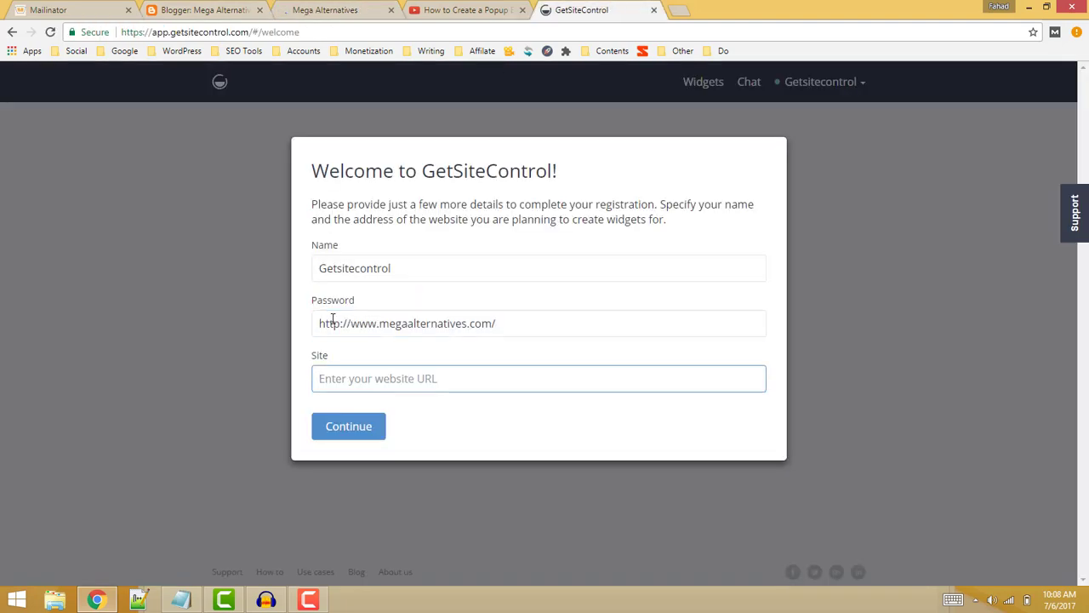
{"action": "type", "text": "http://www.megaalternatives.com/"}
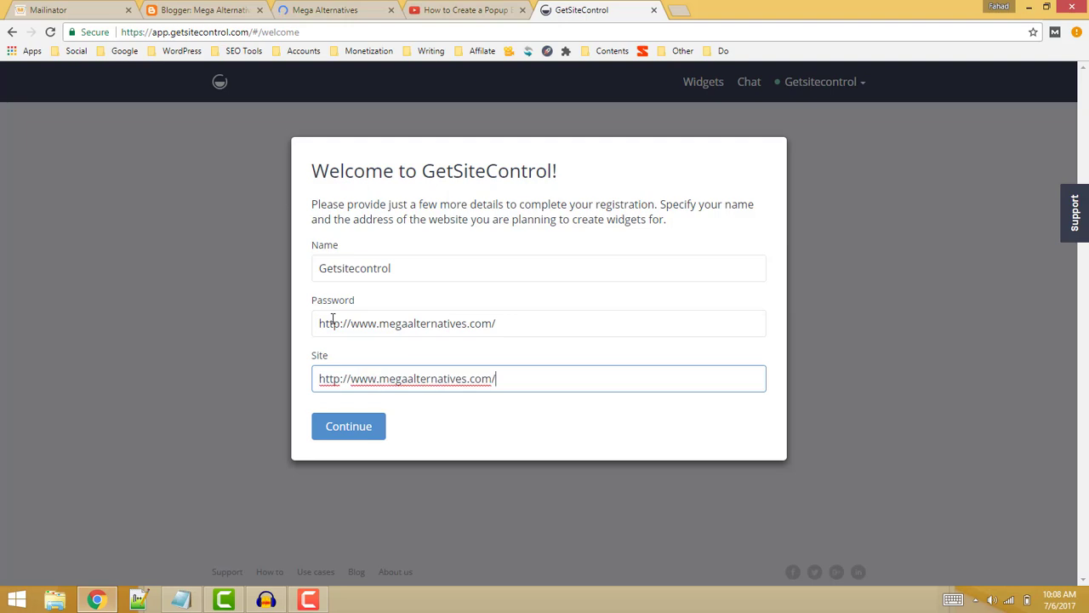
{"action": "left_click", "coordinate": [507, 323]}
{"action": "left_click", "coordinate": [368, 436]}
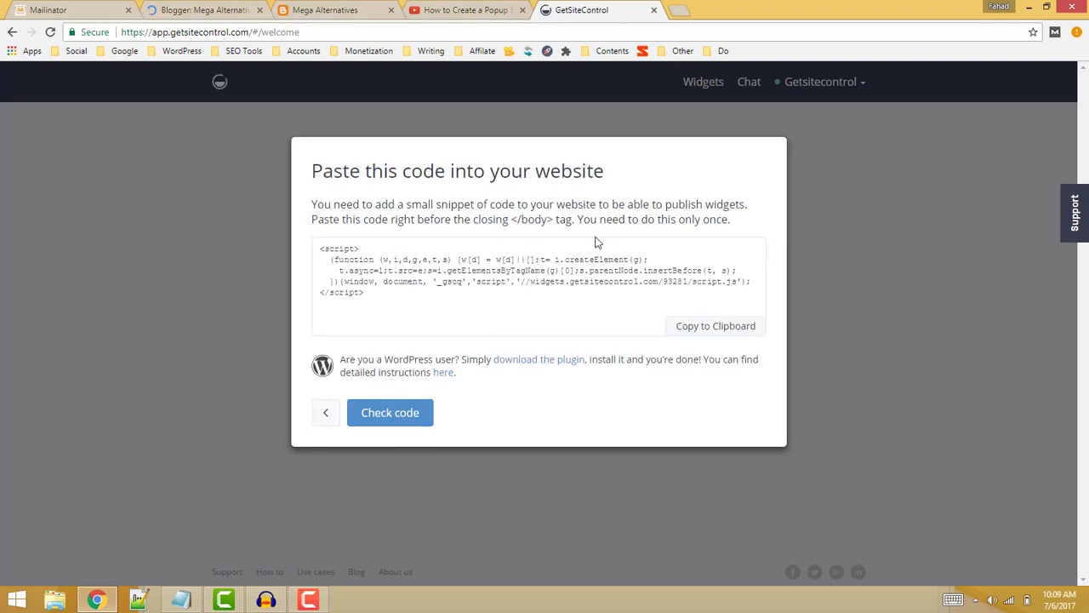
Copy the GetSiteControl script code and open the Mega Alternatives theme's HTML for editing in Blogger
{"action": "left_click", "coordinate": [692, 327]}
{"action": "left_click", "coordinate": [204, 10]}
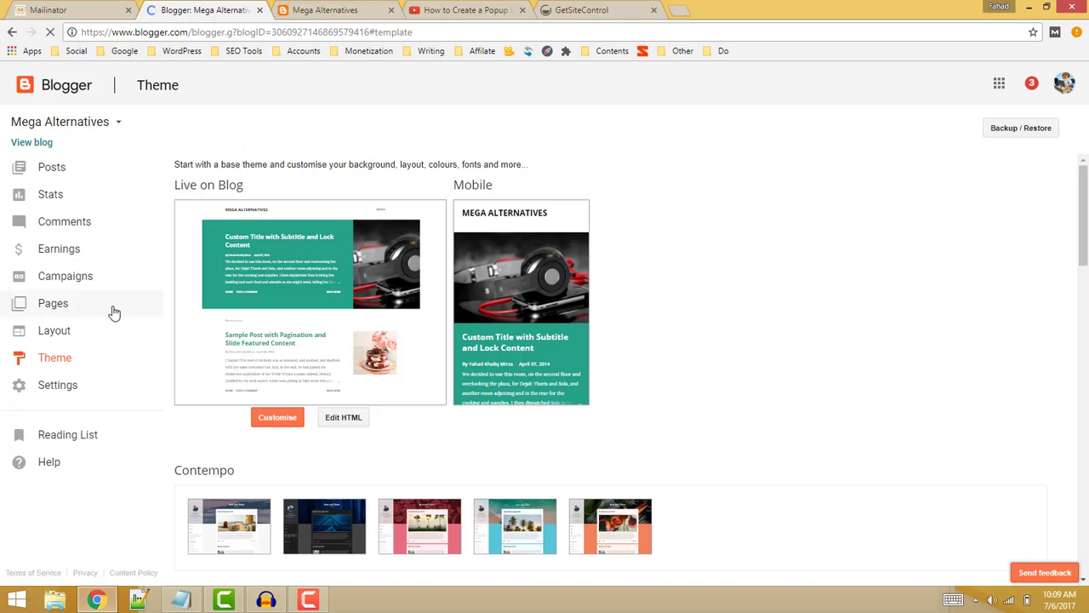
{"action": "left_click", "coordinate": [344, 419]}
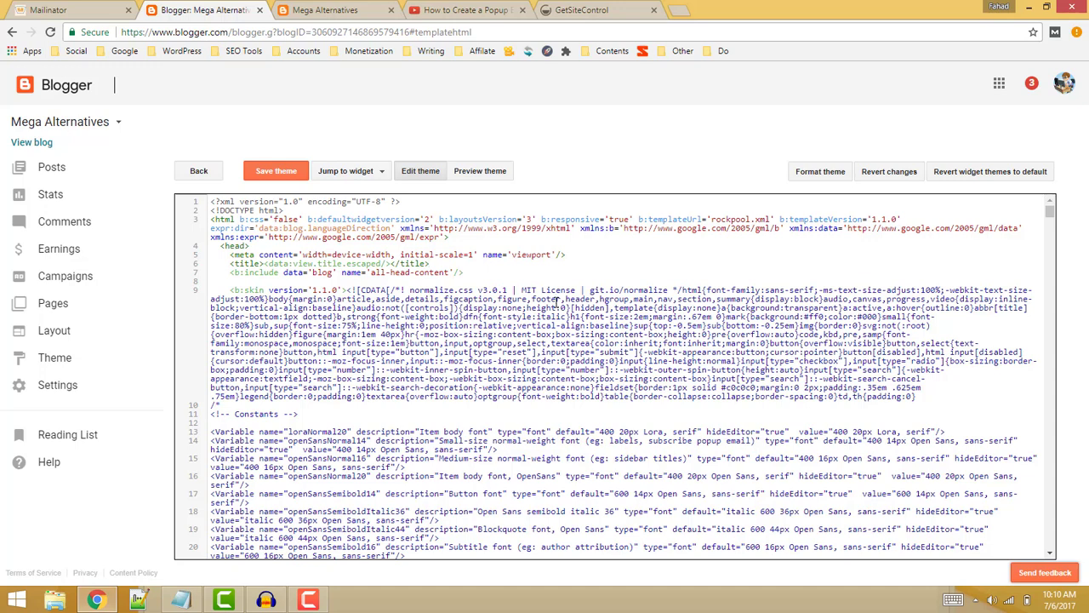
Find the closing </head> tag in the Blogger theme code
{"action": "key", "text": "ctrl+f"}
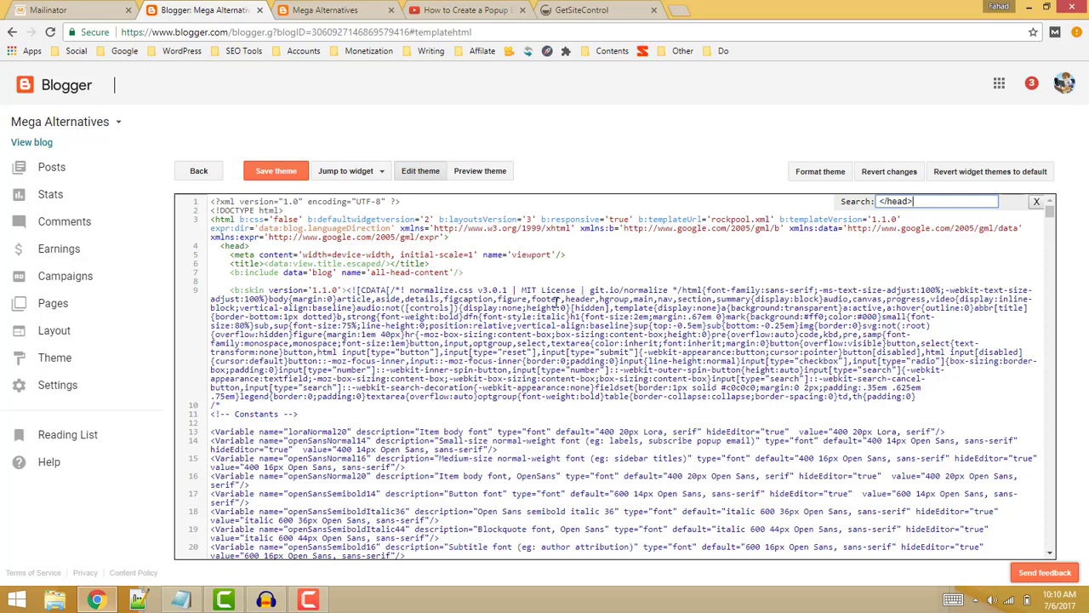
{"action": "key", "text": "Return"}
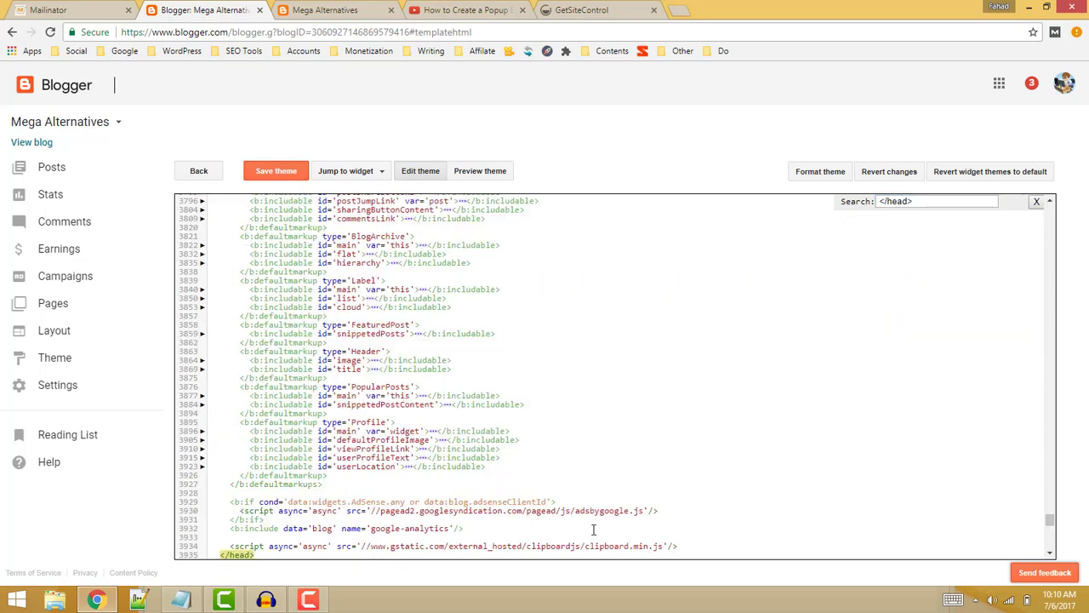
{"action": "left_click", "coordinate": [703, 545]}
{"action": "scroll", "coordinate": [1048, 522], "scroll_direction": "down", "scroll_amount": 6}
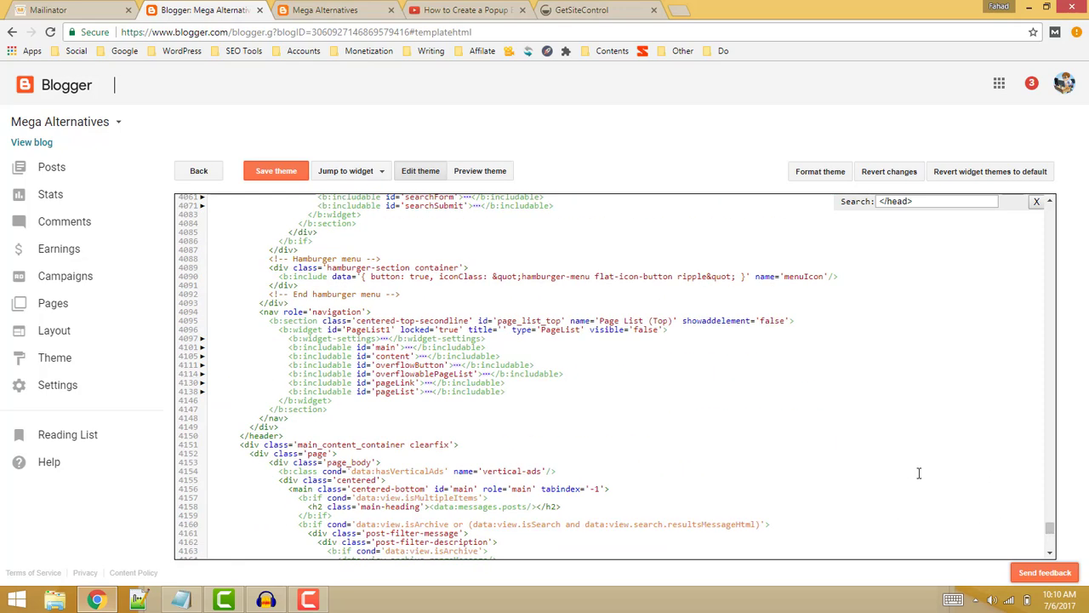
{"action": "left_click", "coordinate": [936, 201]}
{"action": "key", "text": "Return"}
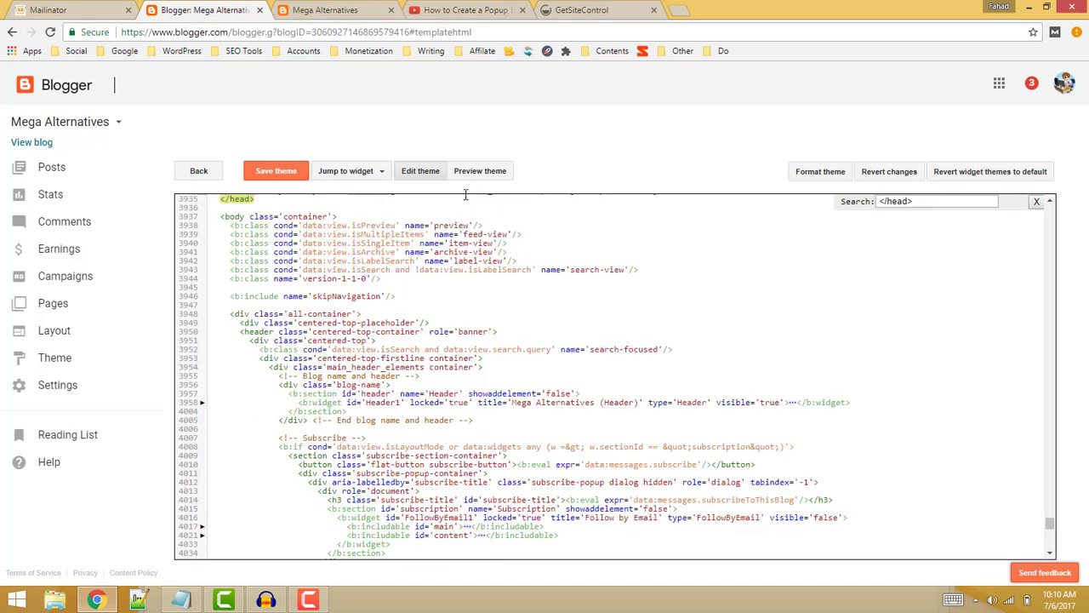
Insert the copied GetSiteControl script on a new line directly above the </head> tag and save the theme
{"action": "left_click", "coordinate": [1049, 201]}
{"action": "left_click", "coordinate": [710, 219]}
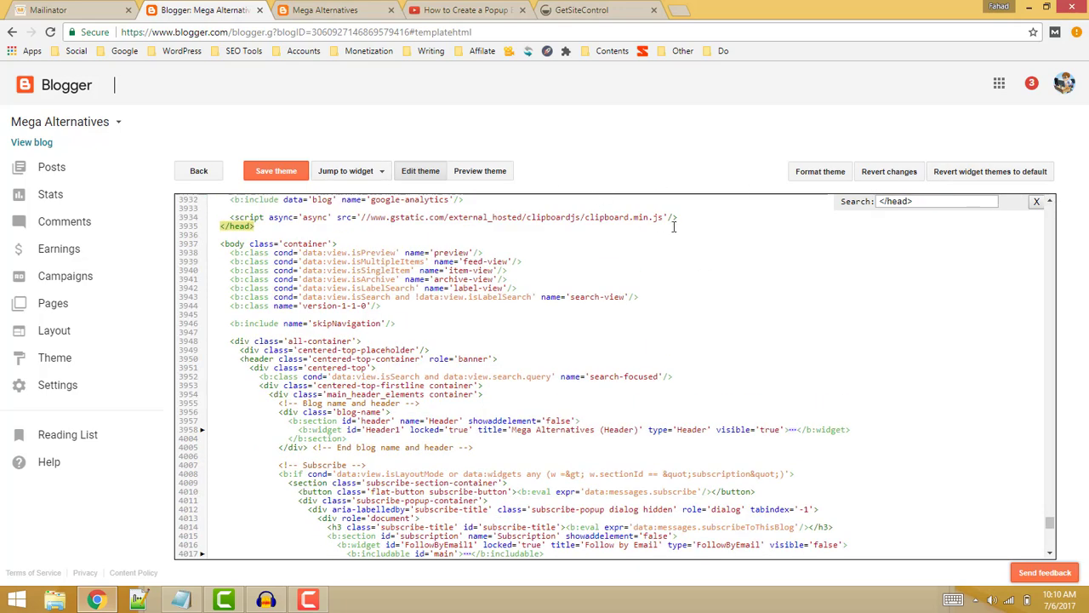
{"action": "key", "text": "Return"}
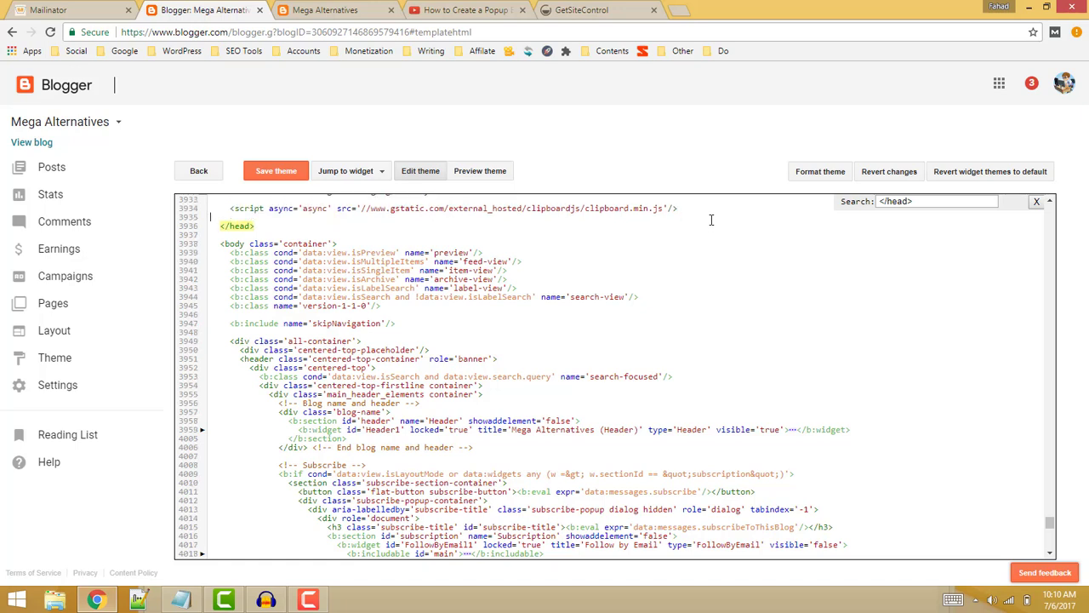
{"action": "key", "text": "ctrl+v"}
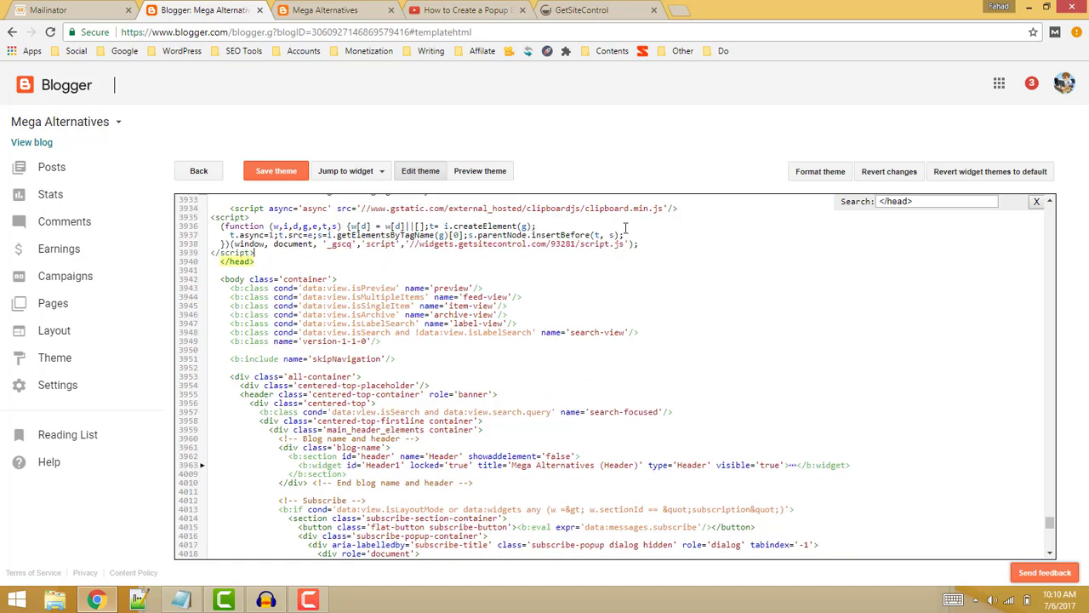
{"action": "left_click", "coordinate": [285, 173]}
Return to GetSiteControl, check the installed code on the website and continue to the widget dashboard
{"action": "left_click", "coordinate": [582, 10]}
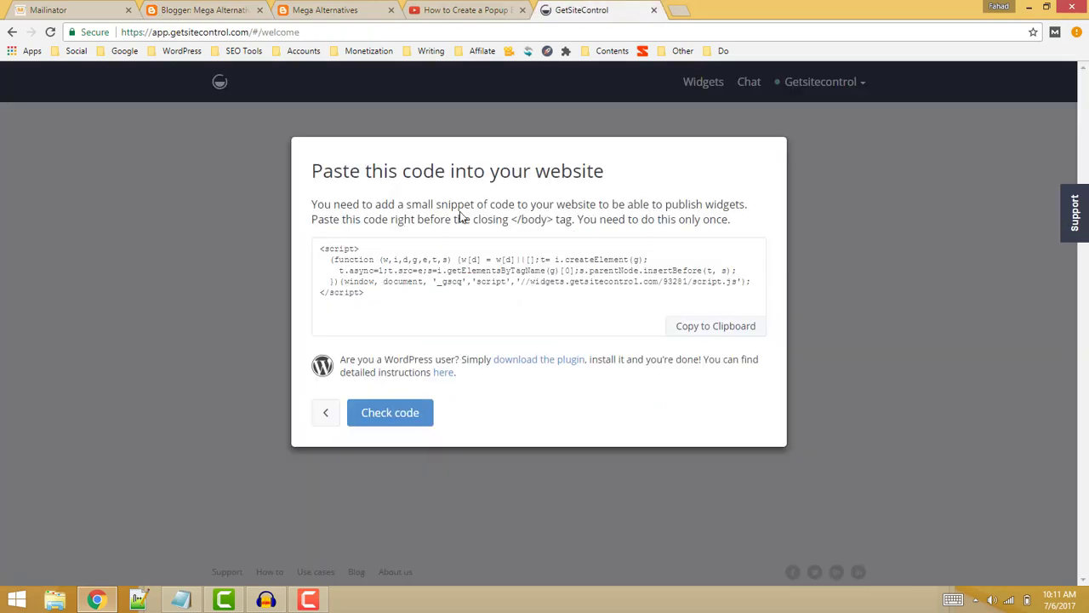
{"action": "left_click", "coordinate": [403, 415]}
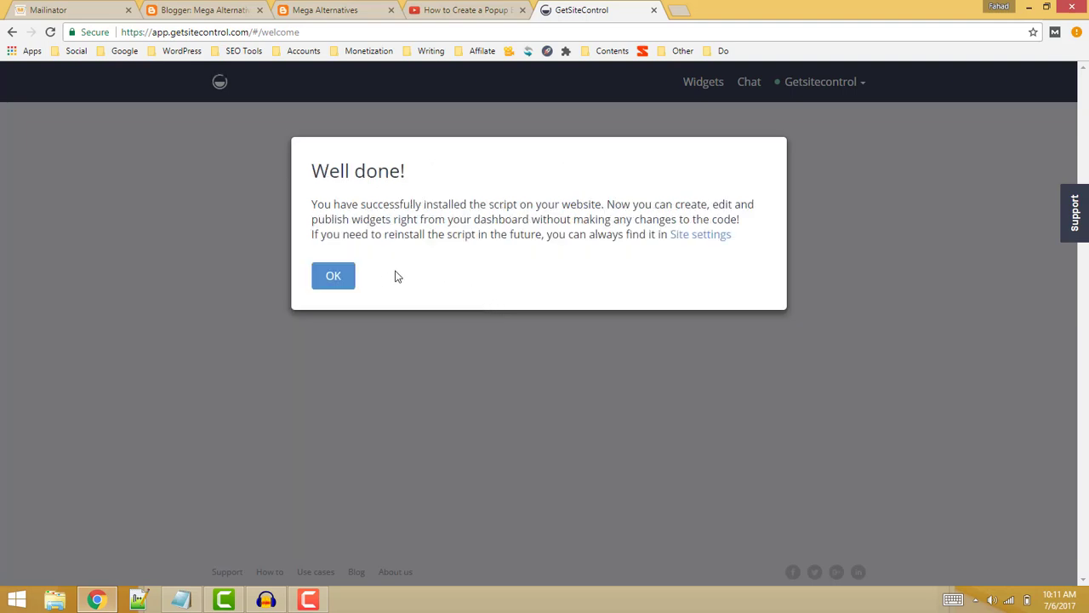
{"action": "left_click", "coordinate": [338, 279]}
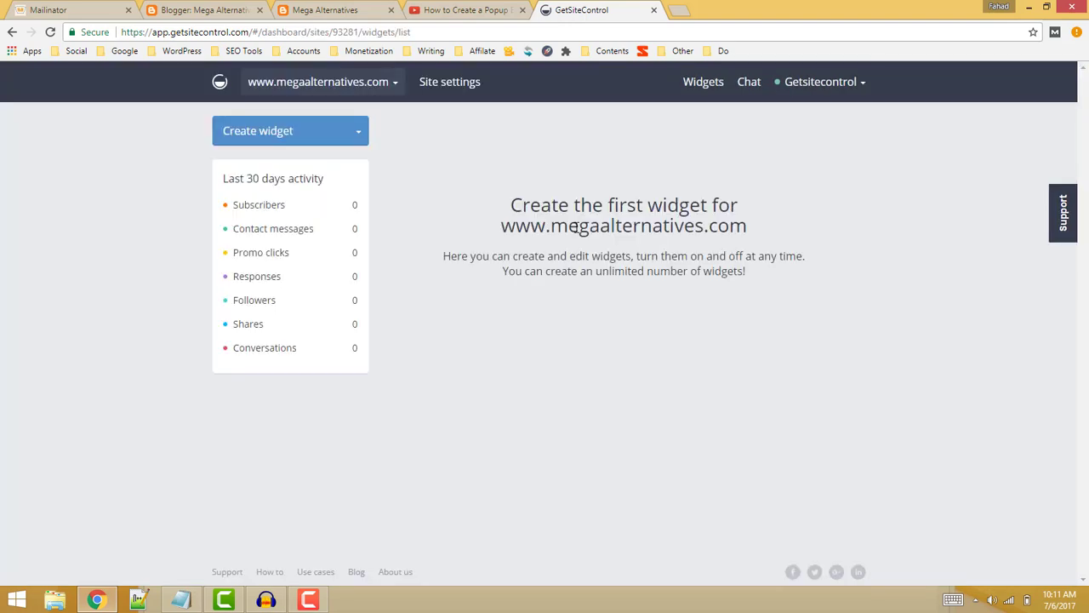
Create a Share widget, preview the centre popup and top bar positions, and place it on the left side of the page
{"action": "left_click", "coordinate": [352, 139]}
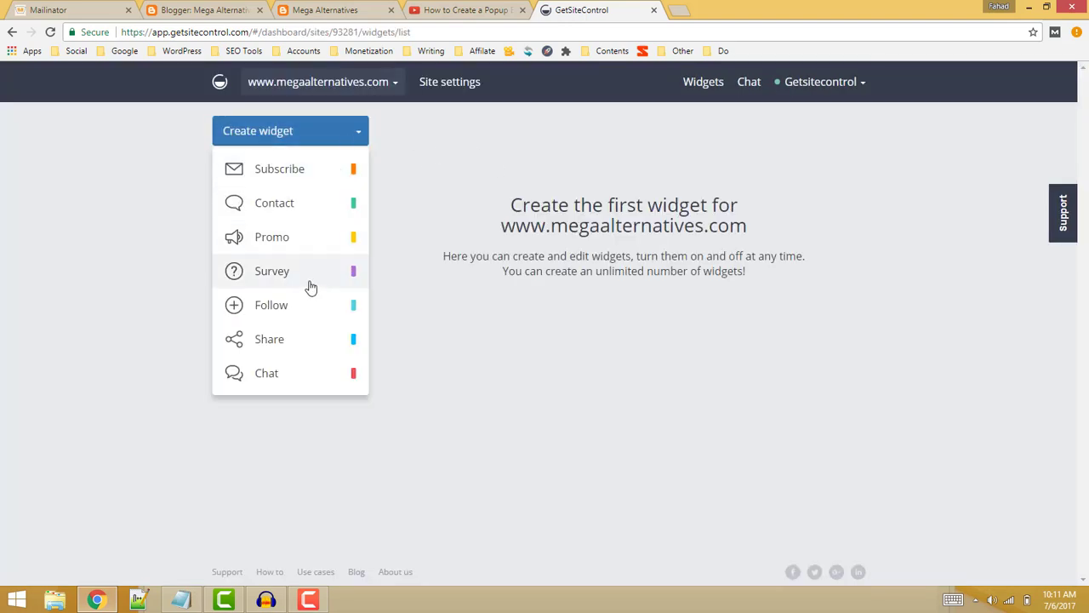
{"action": "left_click", "coordinate": [293, 341]}
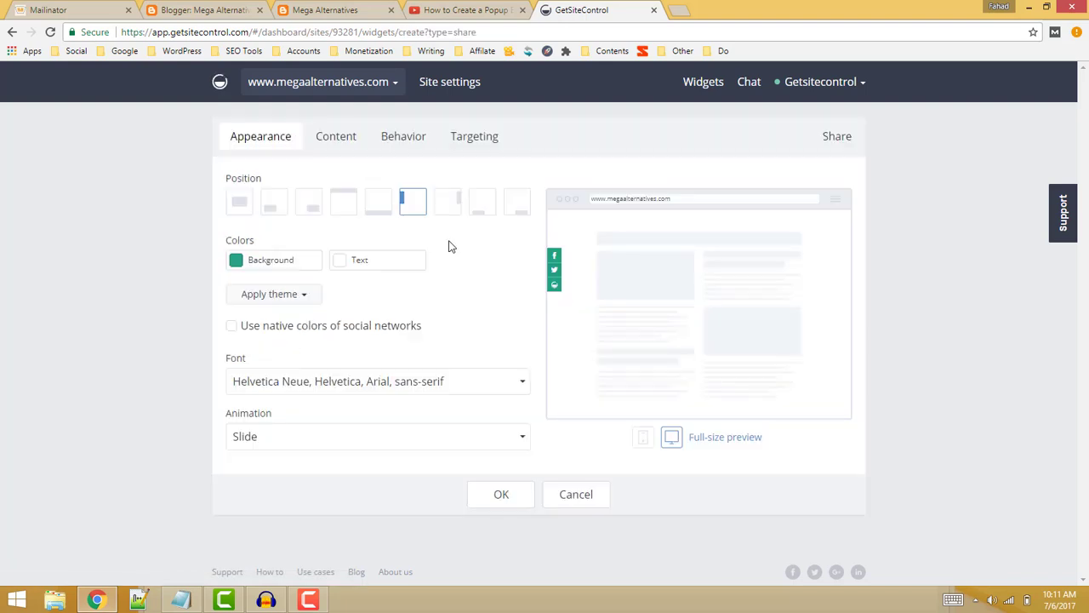
{"action": "left_click", "coordinate": [241, 202]}
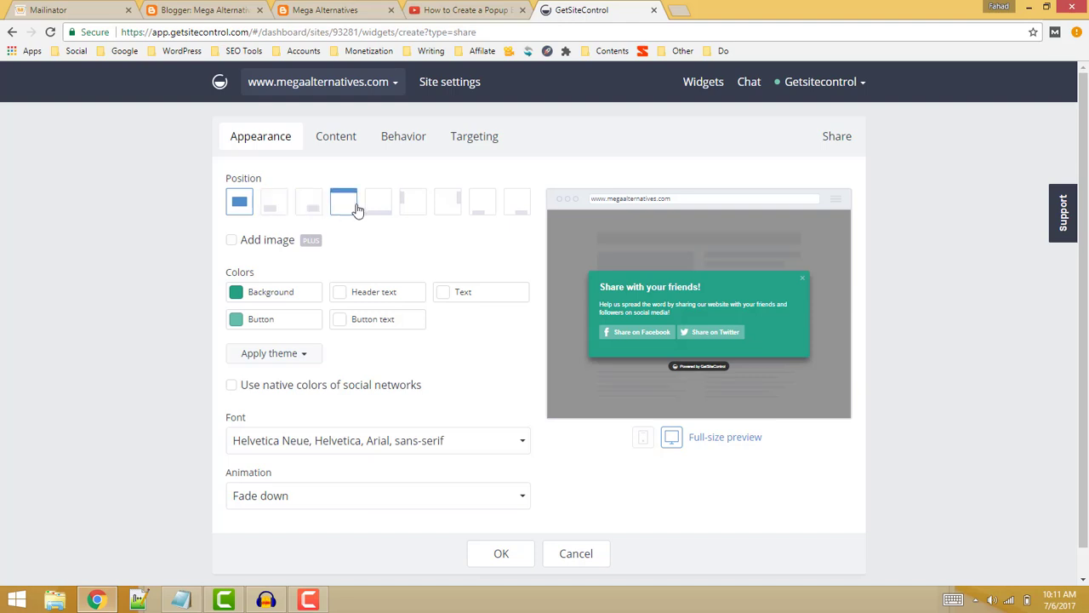
{"action": "left_click", "coordinate": [403, 211]}
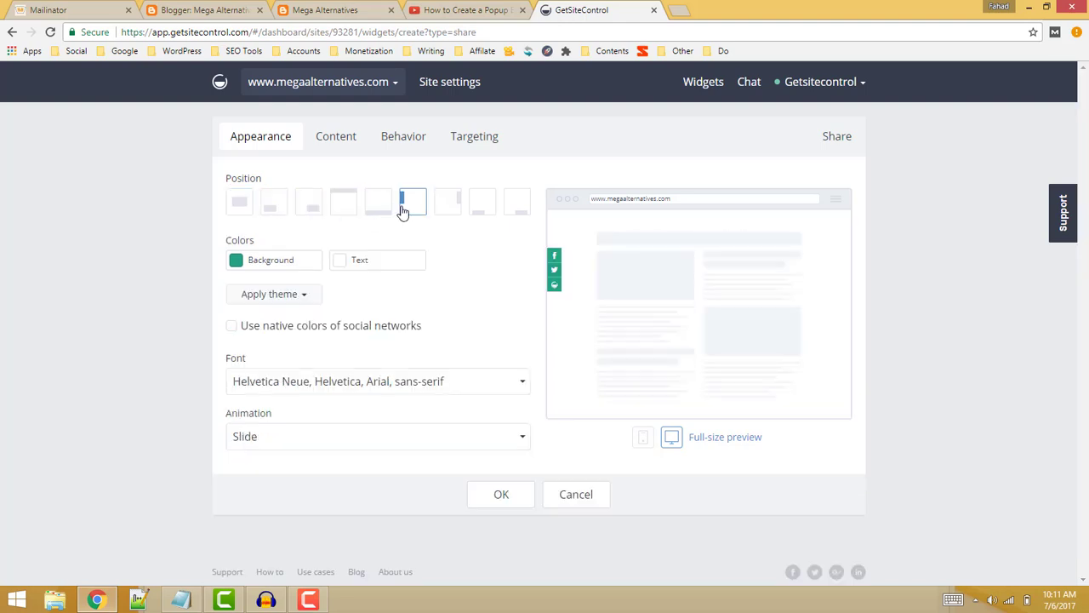
{"action": "left_click", "coordinate": [344, 208]}
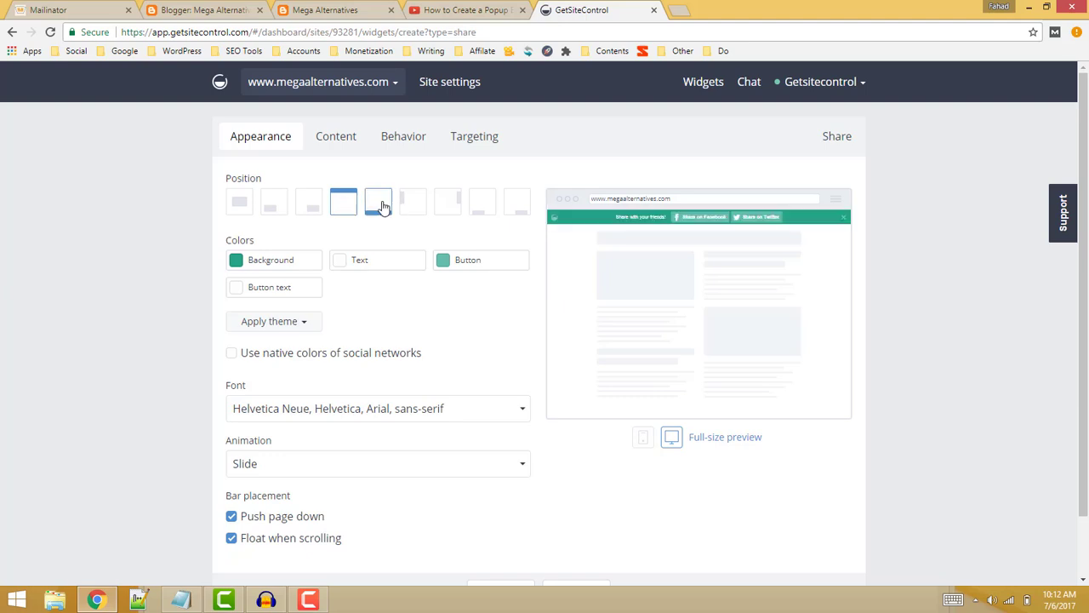
{"action": "left_click", "coordinate": [412, 205]}
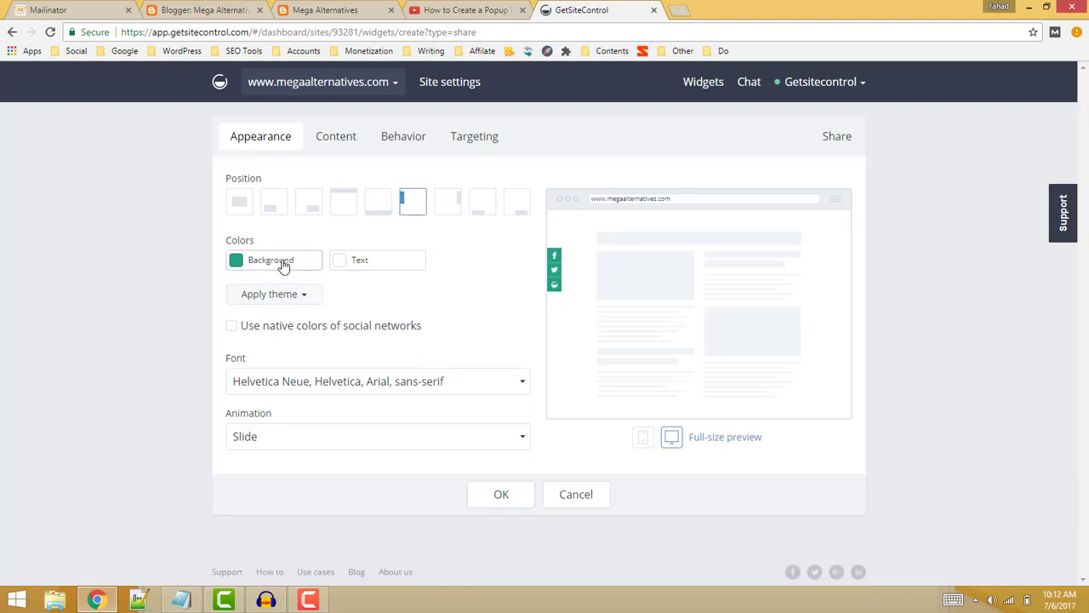
Set the Share widget's background colour to pink #e74d88
{"action": "left_click", "coordinate": [241, 266]}
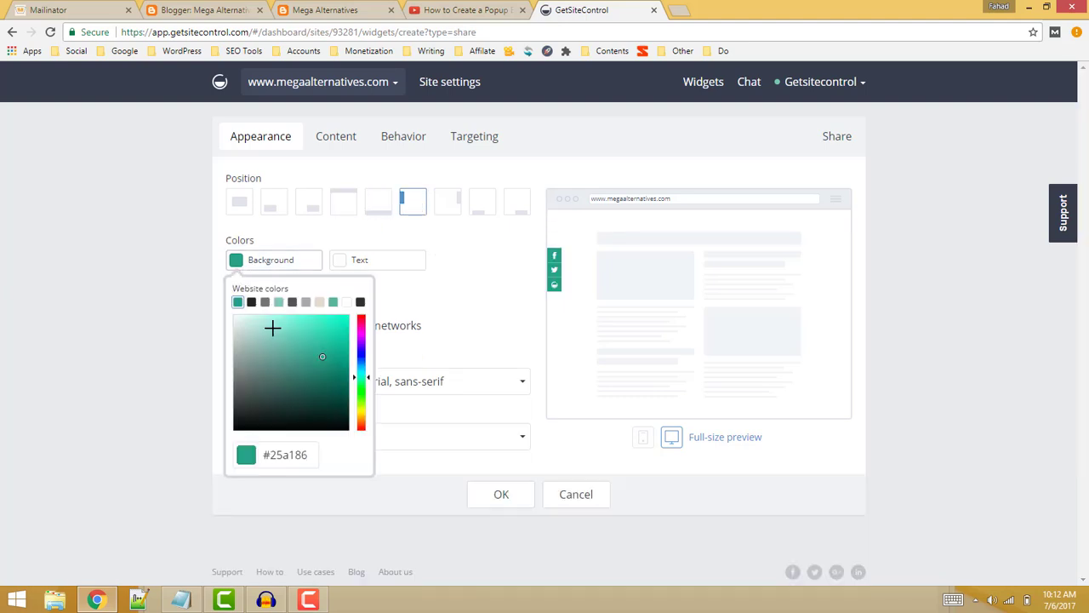
{"action": "left_click", "coordinate": [272, 327]}
{"action": "left_click", "coordinate": [361, 327]}
{"action": "left_click", "coordinate": [311, 325]}
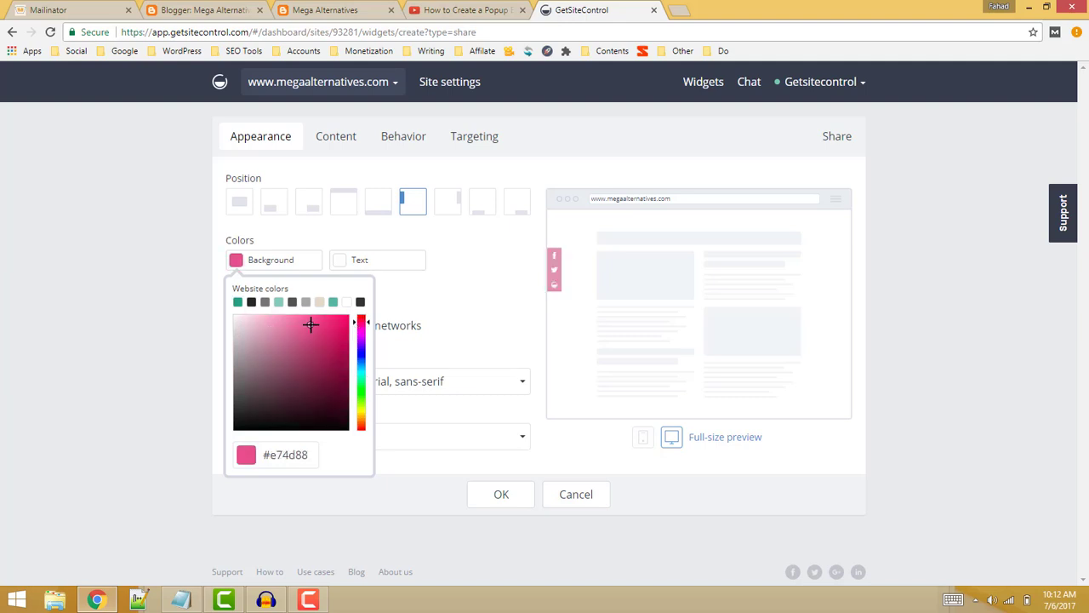
{"action": "left_click", "coordinate": [434, 292]}
Set the Share widget's text colour to light grey #f2f2f2
{"action": "left_click", "coordinate": [340, 267]}
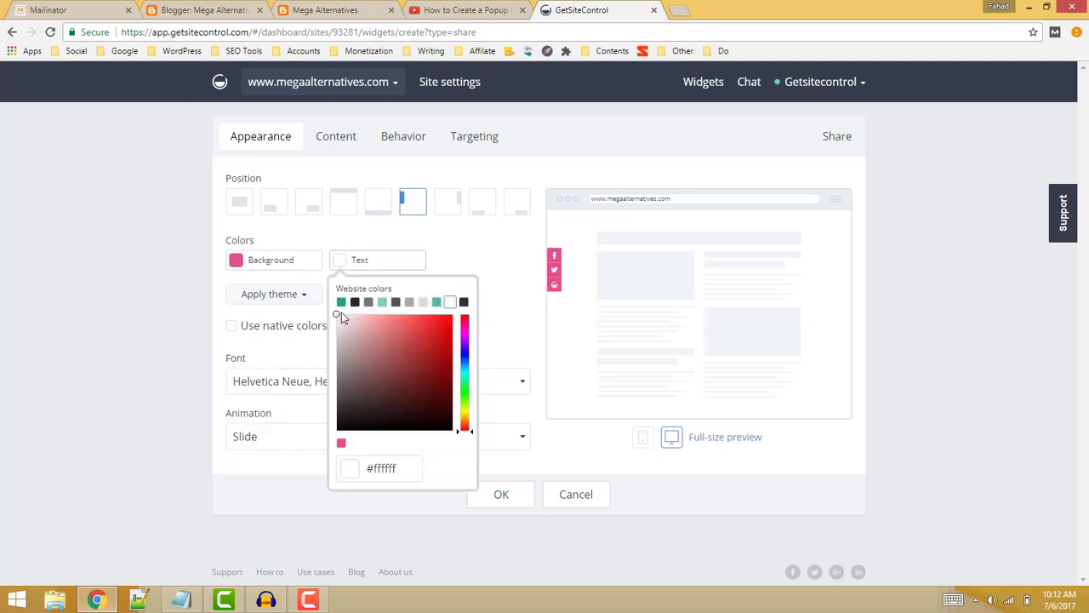
{"action": "left_click", "coordinate": [389, 329]}
{"action": "left_click", "coordinate": [340, 315]}
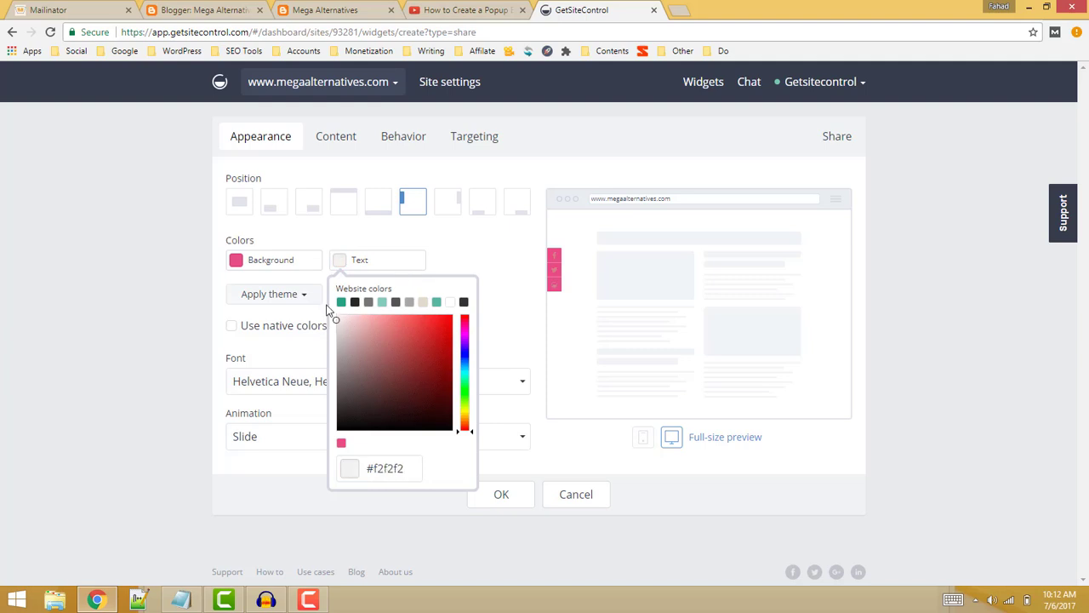
Enable the native colours of social networks for the widget and set its animation to None
{"action": "left_click", "coordinate": [245, 330]}
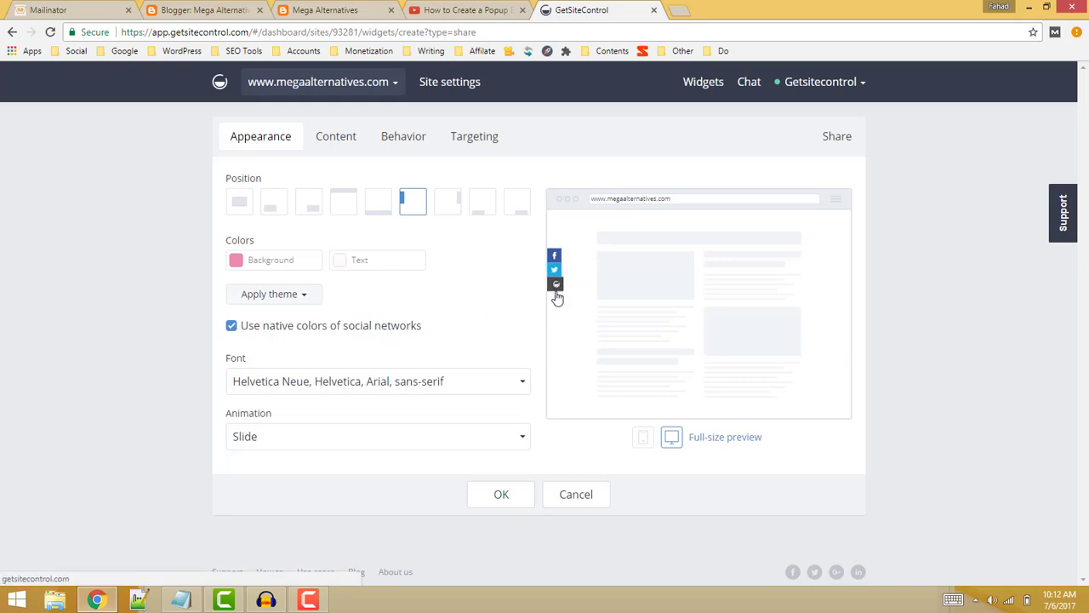
{"action": "key", "text": "n"}
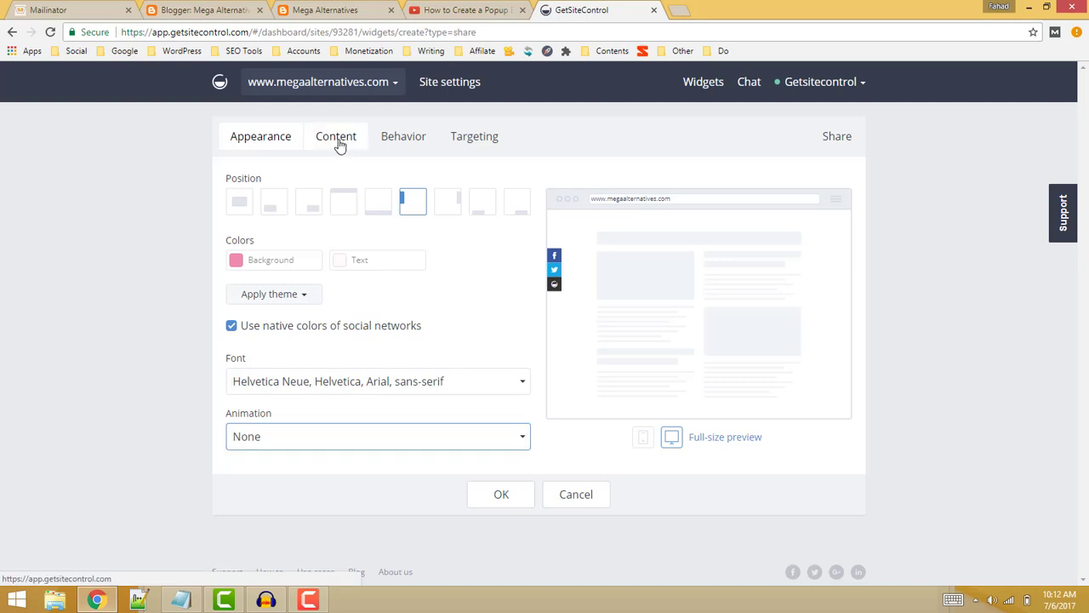
Add a Google+ share button to the Share widget's content alongside Facebook and Twitter
{"action": "left_click", "coordinate": [337, 141]}
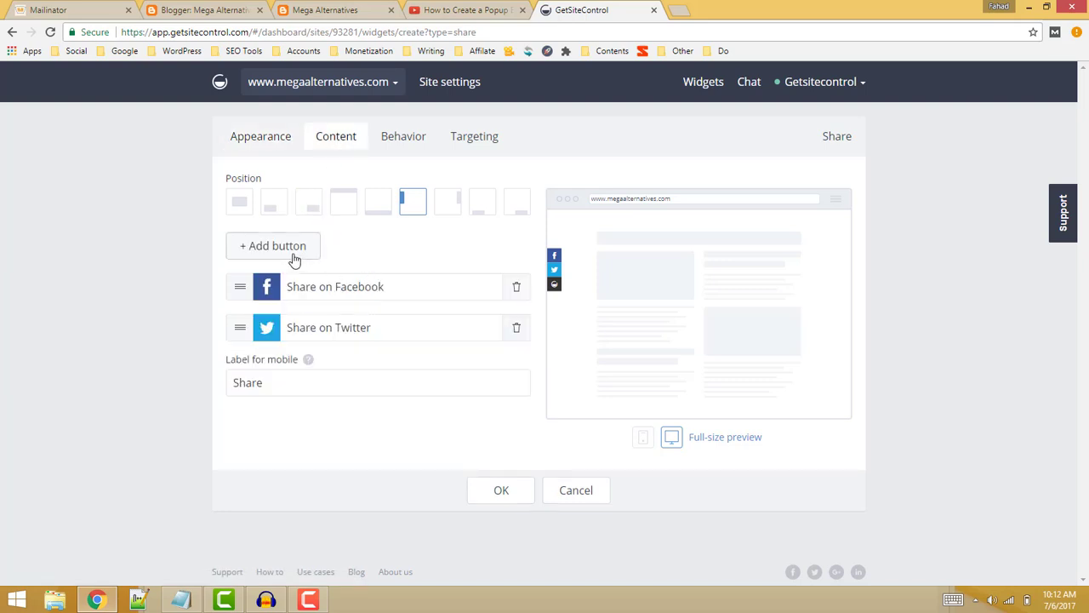
{"action": "left_click_drag", "start_coordinate": [358, 286], "coordinate": [322, 287]}
{"action": "double_click", "coordinate": [325, 327]}
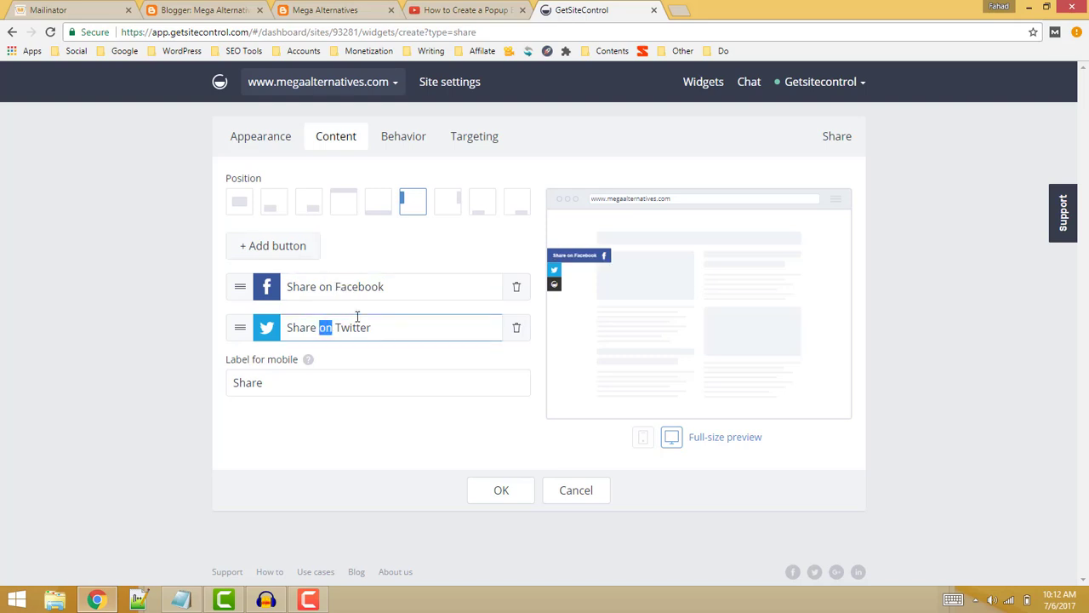
{"action": "left_click", "coordinate": [288, 256]}
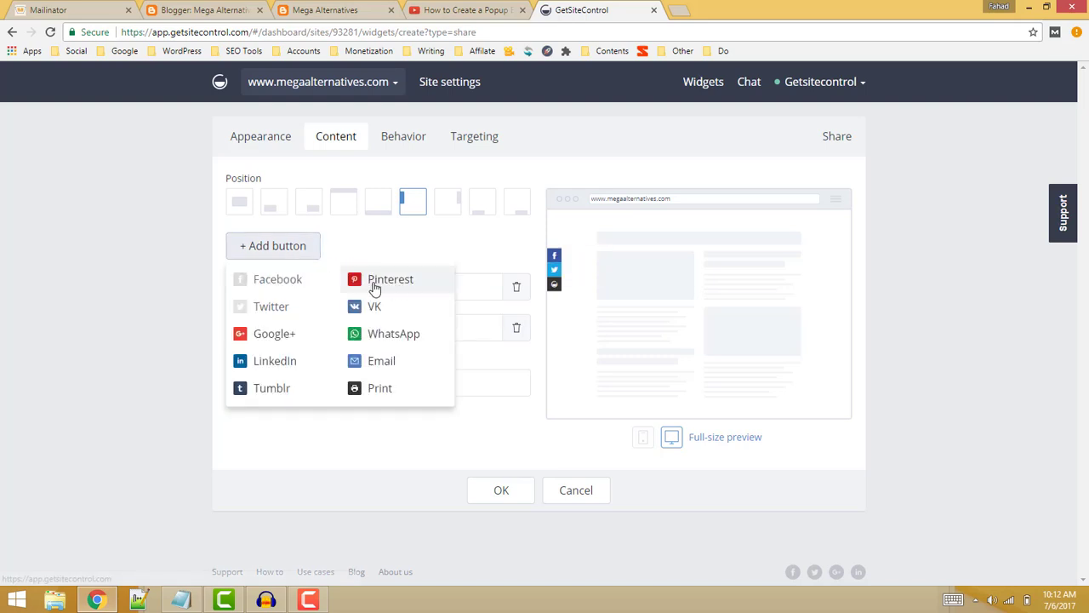
{"action": "left_click", "coordinate": [282, 338]}
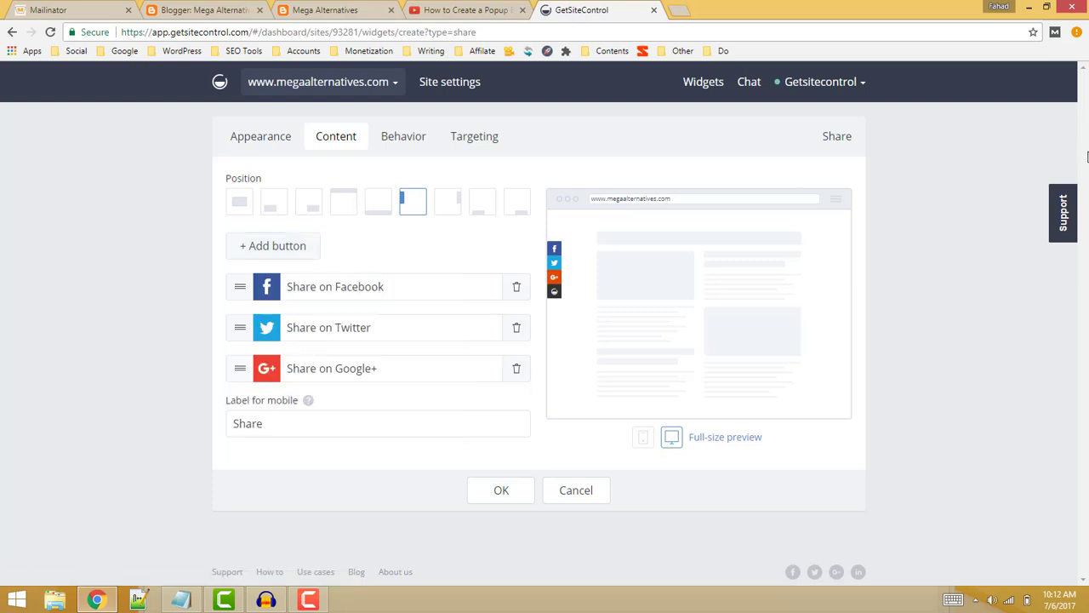
Save the Share widget as activated and reload the Mega Alternatives blog to check it on the live page
{"action": "left_click", "coordinate": [501, 491]}
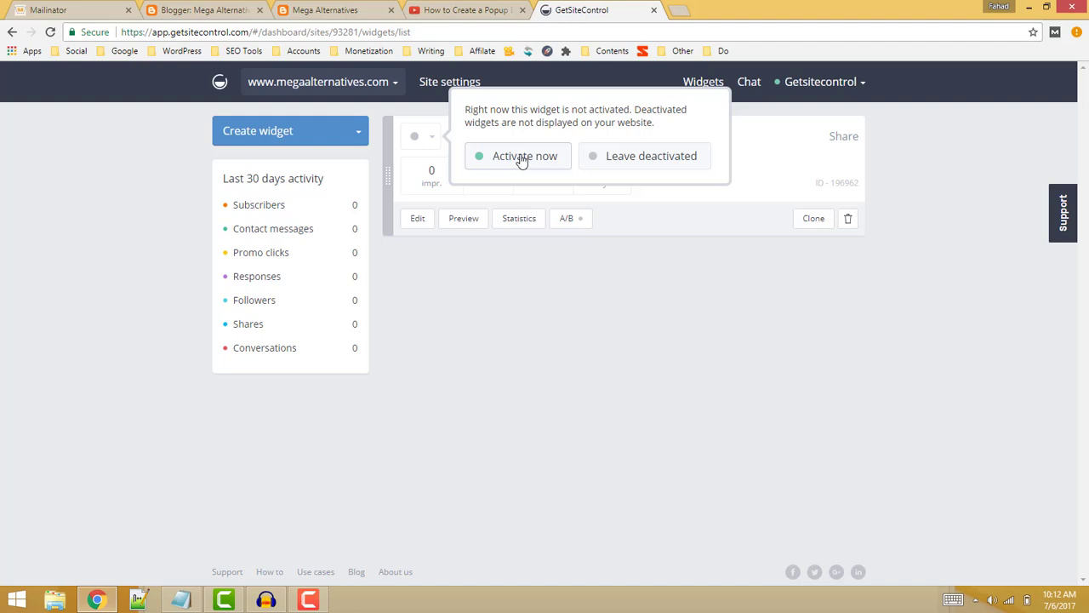
{"action": "left_click", "coordinate": [521, 159]}
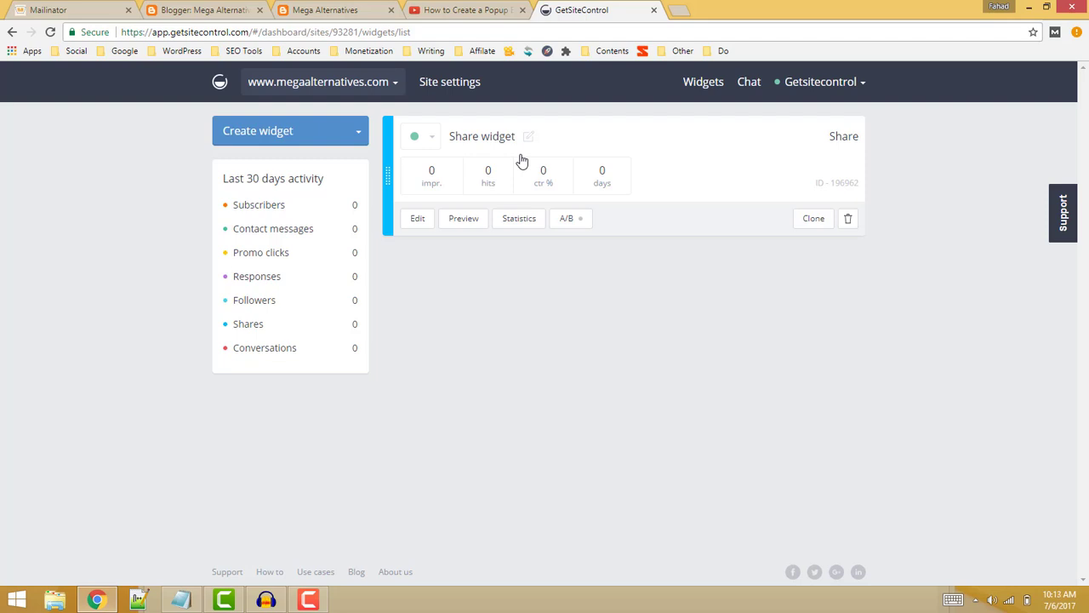
{"action": "left_click", "coordinate": [319, 9]}
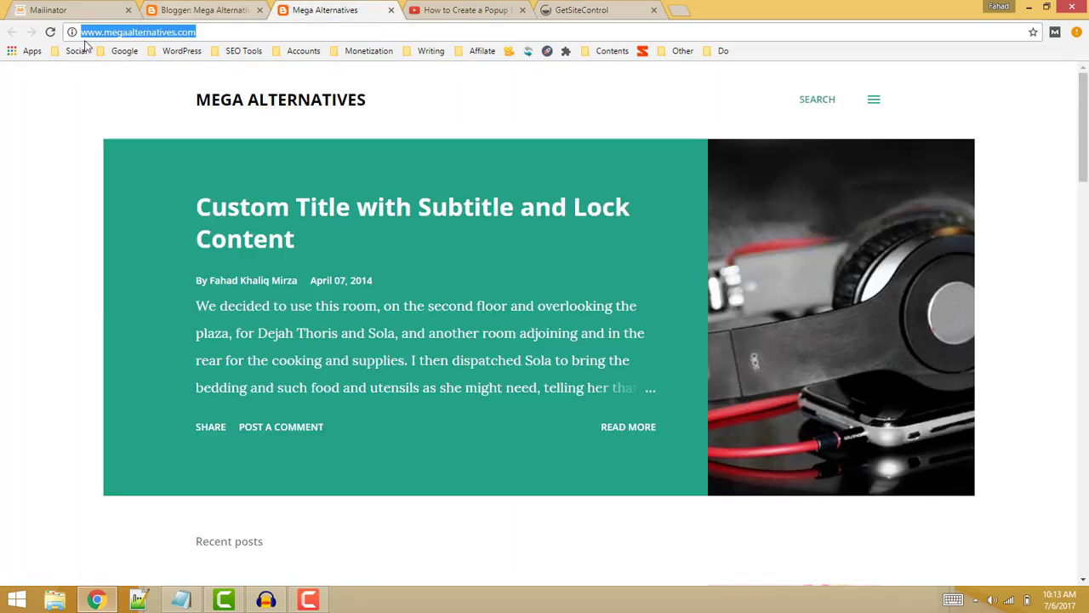
{"action": "left_click", "coordinate": [51, 32]}
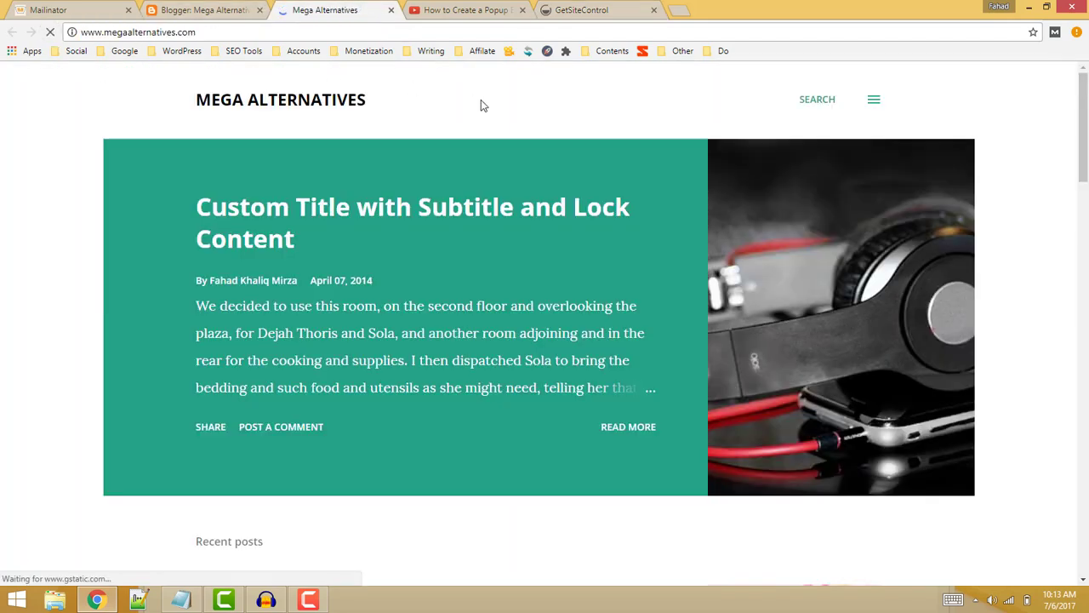